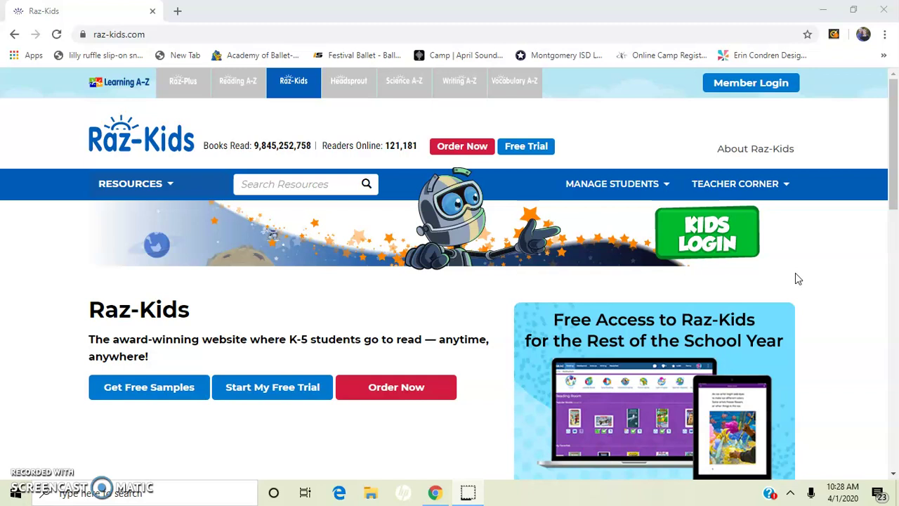
Step: Submit the teacher's username on the student login page to reach the class login icons
click(709, 241)
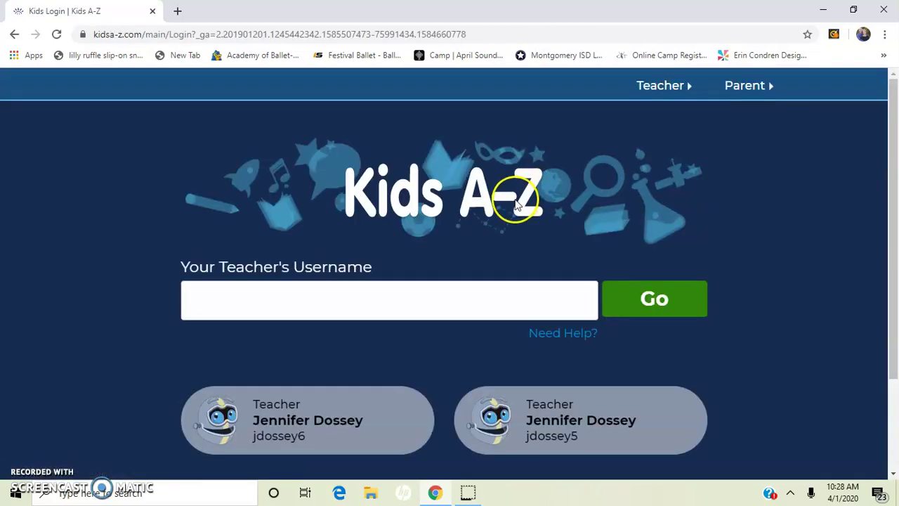
click(288, 296)
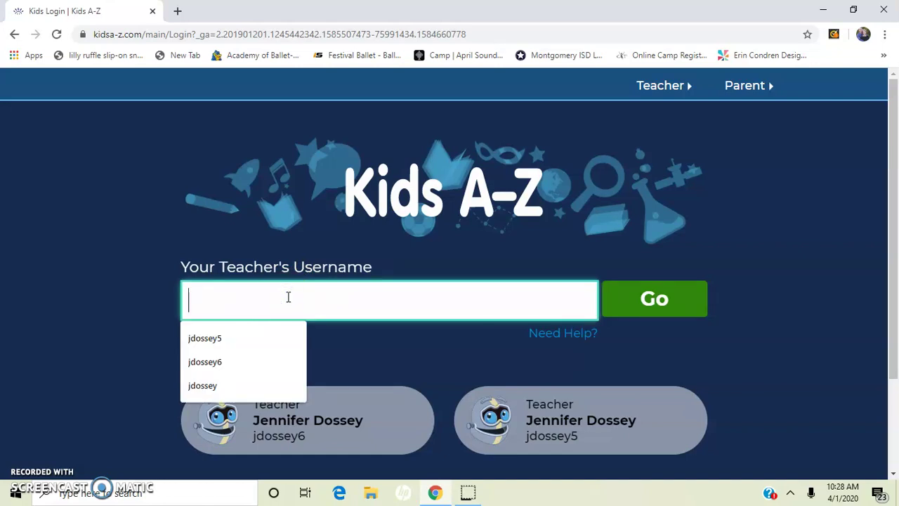
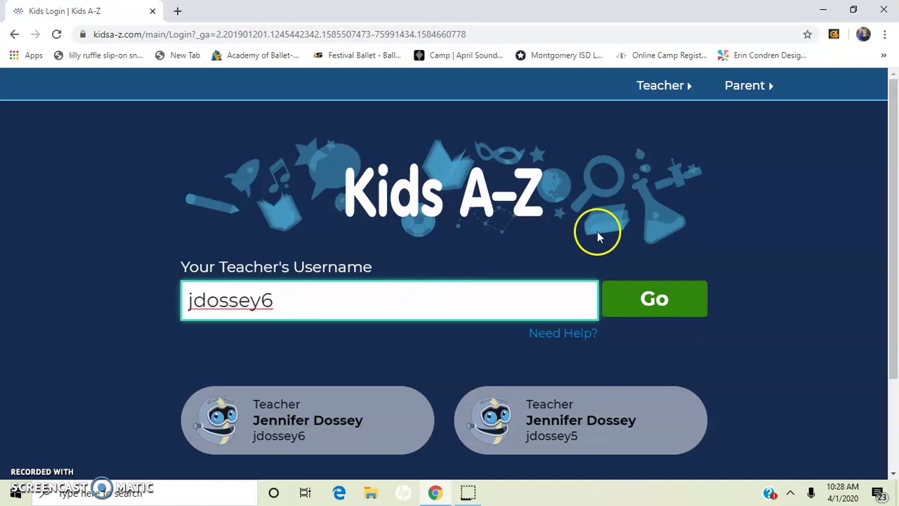
click(640, 298)
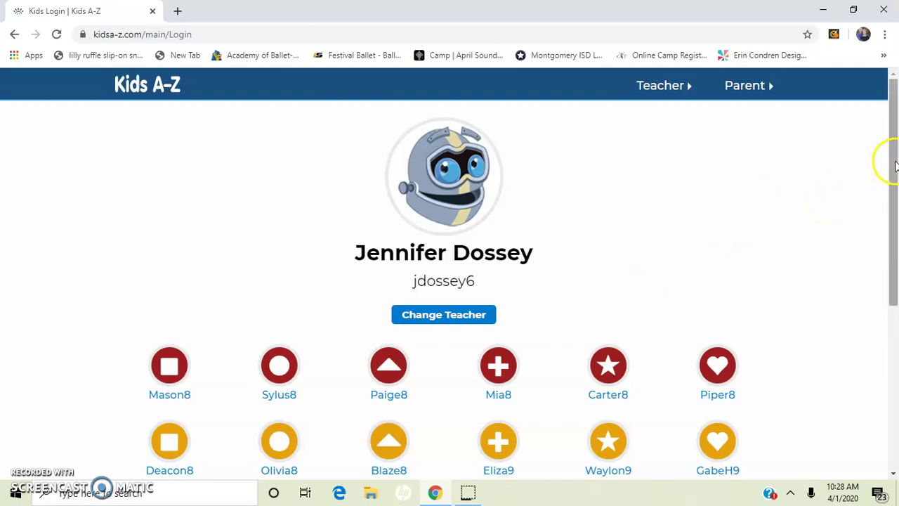
Step: Sign in by choosing the student's icon and entering the student password
drag(895, 165, 895, 256)
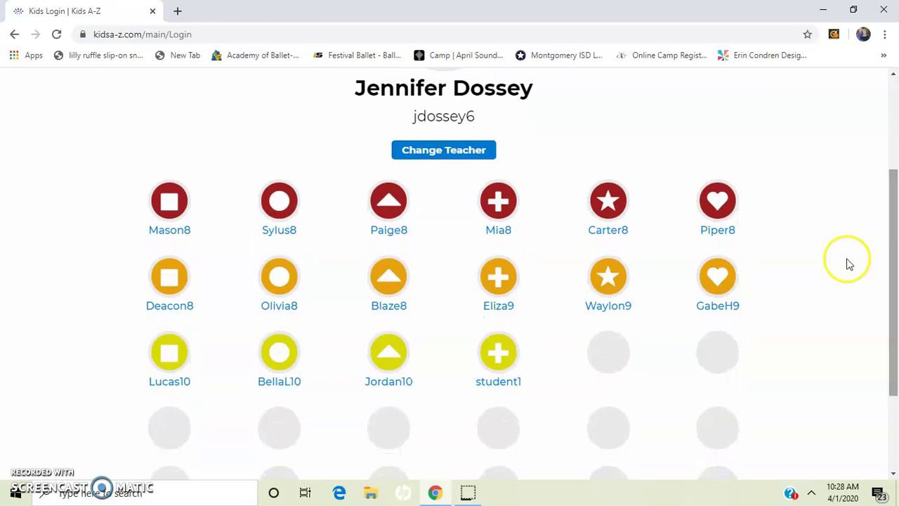
click(498, 355)
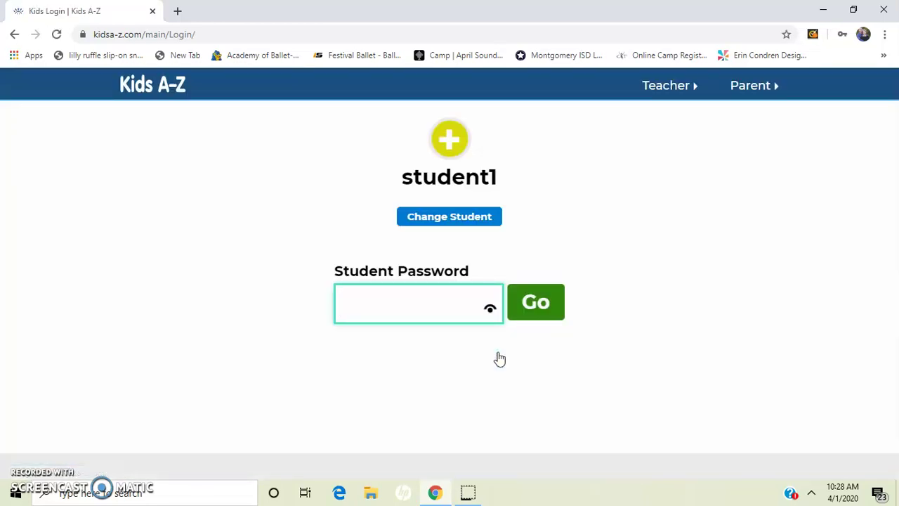
text(****)
click(523, 314)
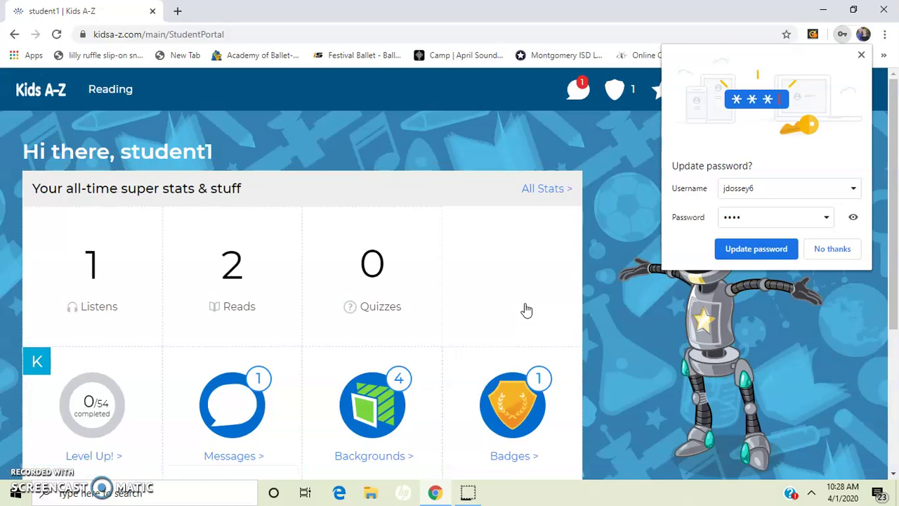
Step: Decline Chrome's Update password prompt and open the Reading Assignments page
click(834, 251)
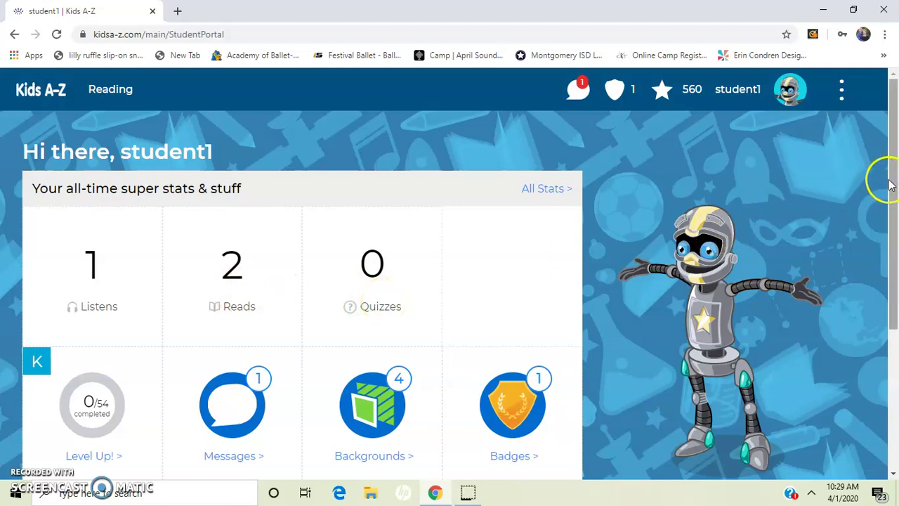
drag(892, 186, 892, 341)
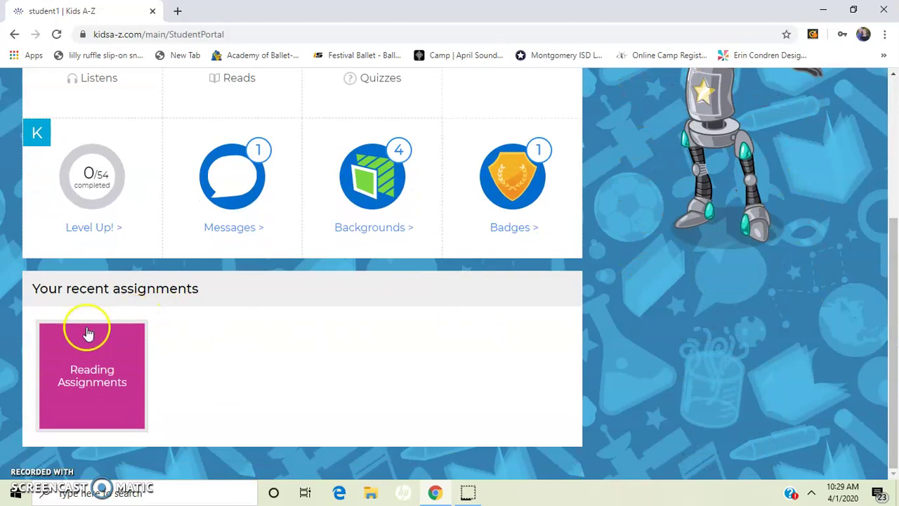
click(99, 371)
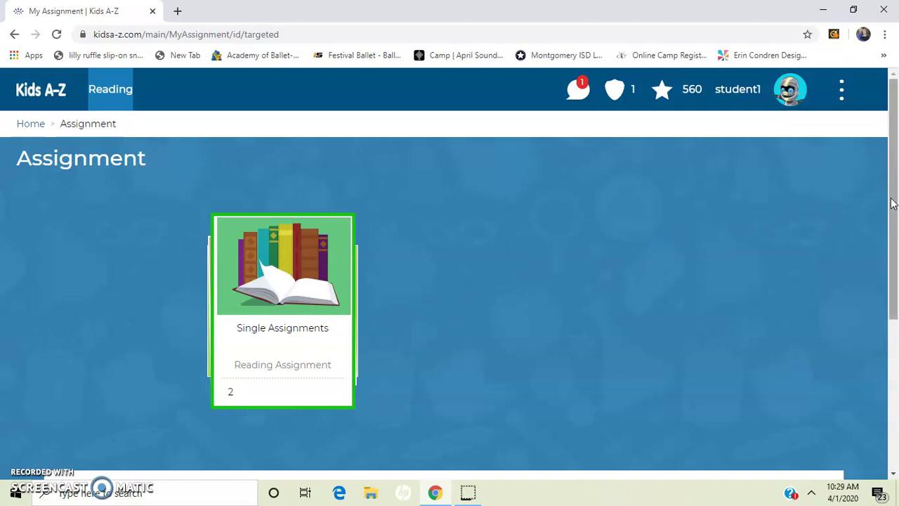
drag(893, 199, 895, 338)
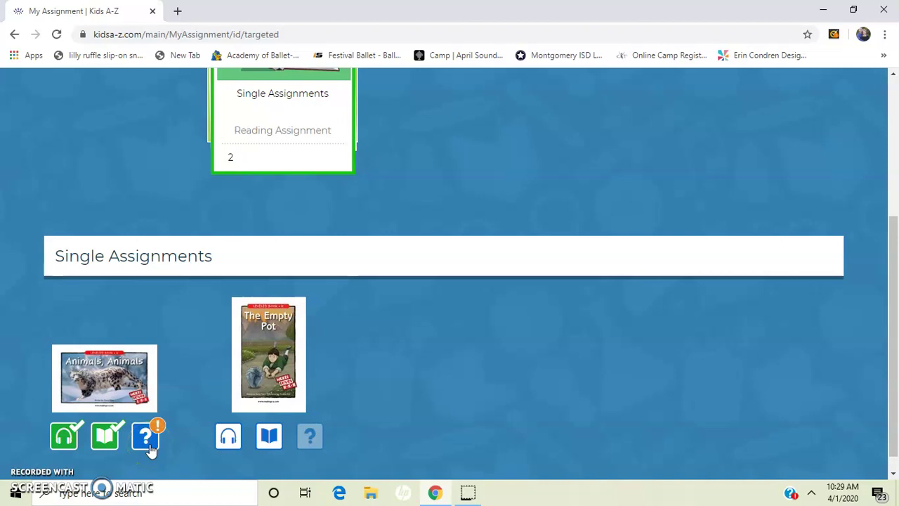
click(106, 447)
click(144, 437)
Step: Listen to The Empty Pot read-aloud through to its 10-star reward page
click(245, 365)
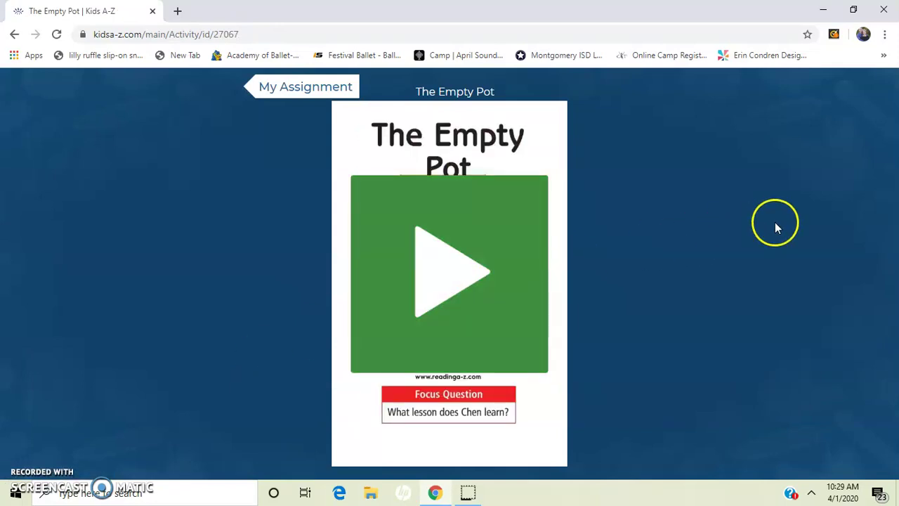
click(429, 288)
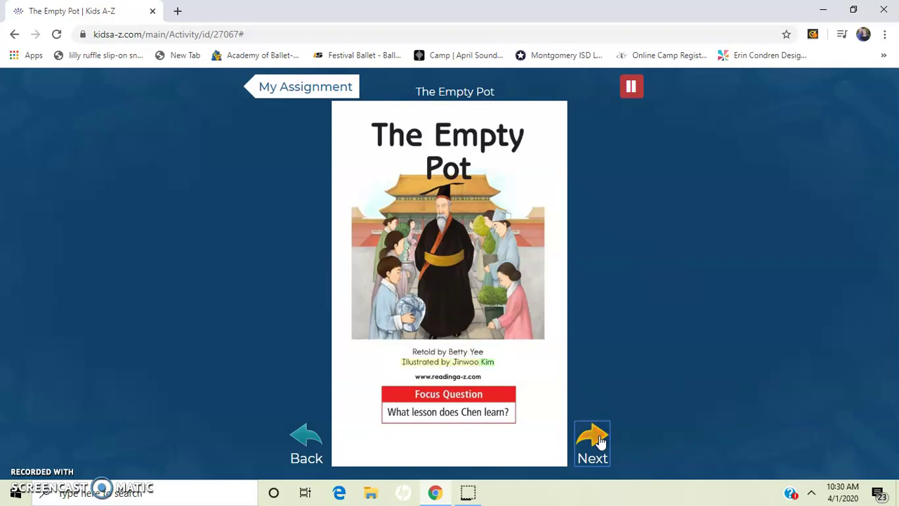
drag(623, 412, 594, 448)
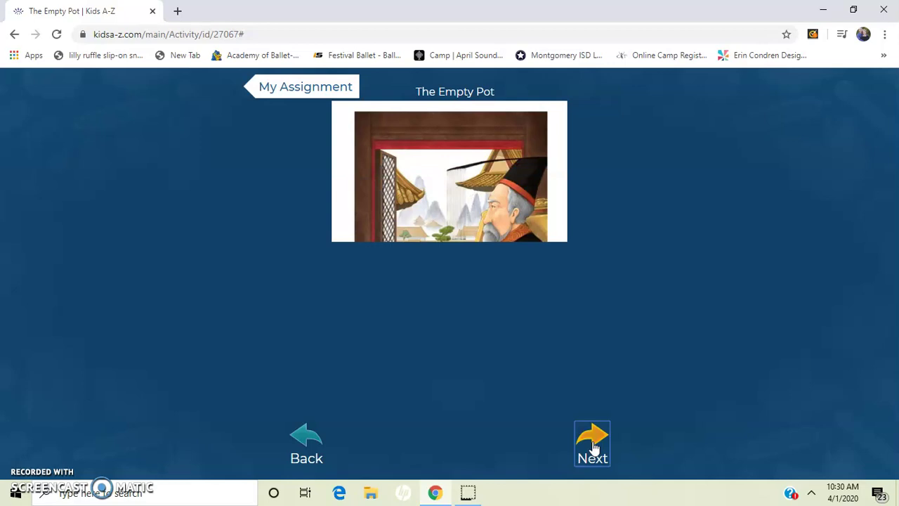
click(366, 370)
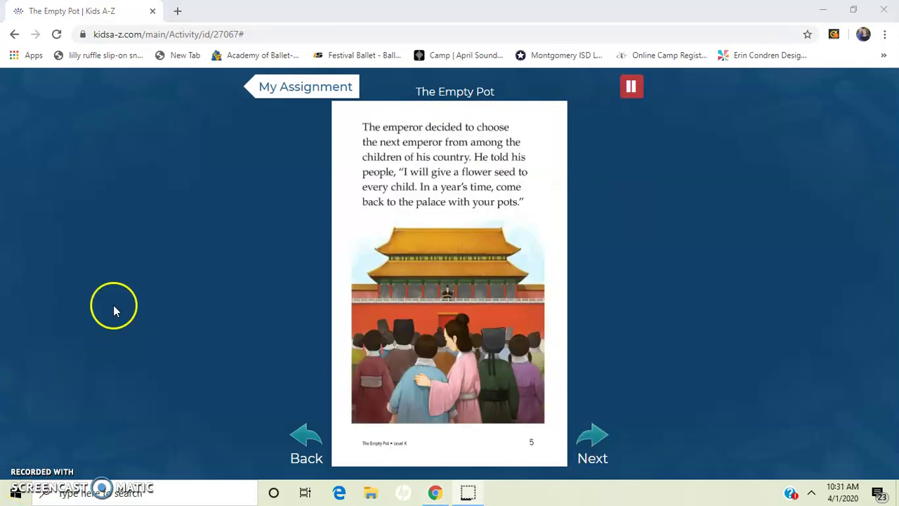
click(386, 138)
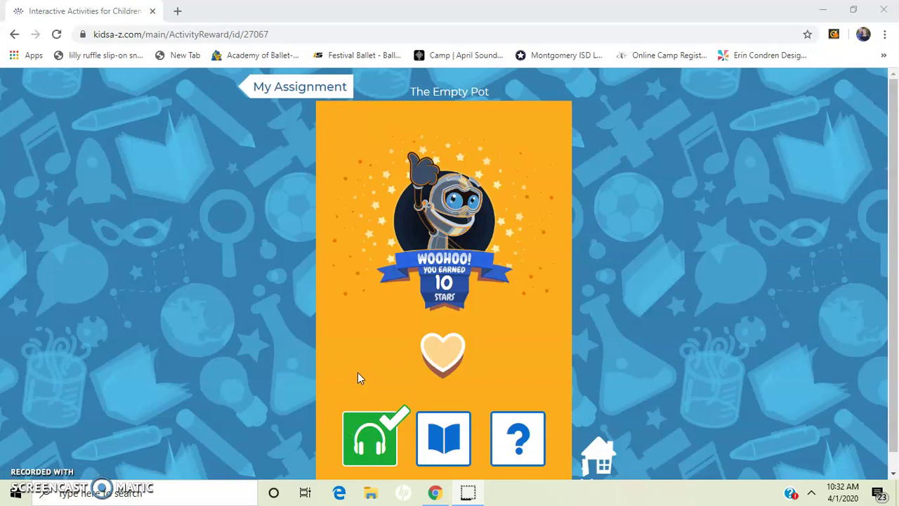
Step: Open The Empty Pot for reading and page forward to page 3
click(450, 441)
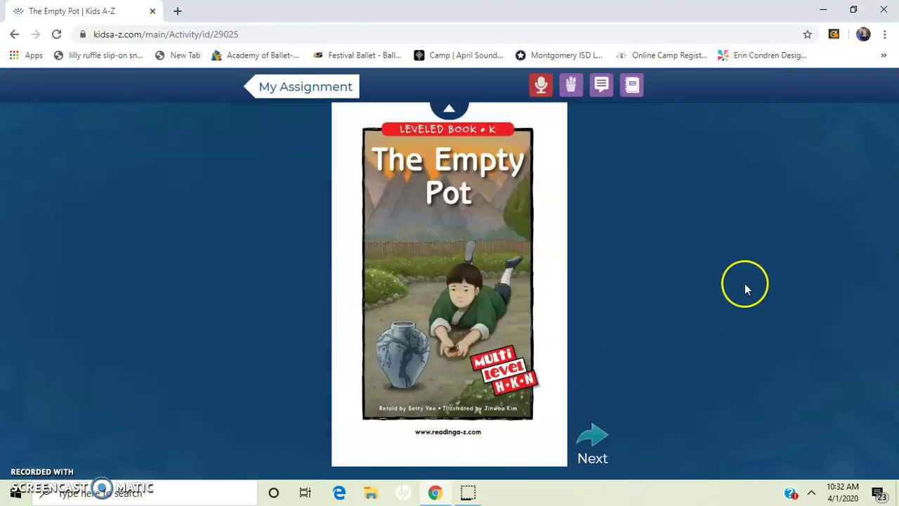
click(743, 286)
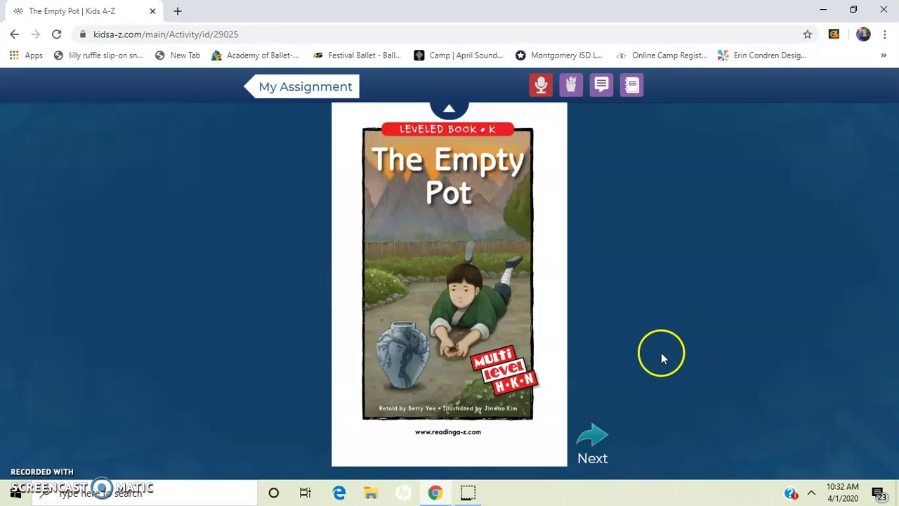
click(595, 436)
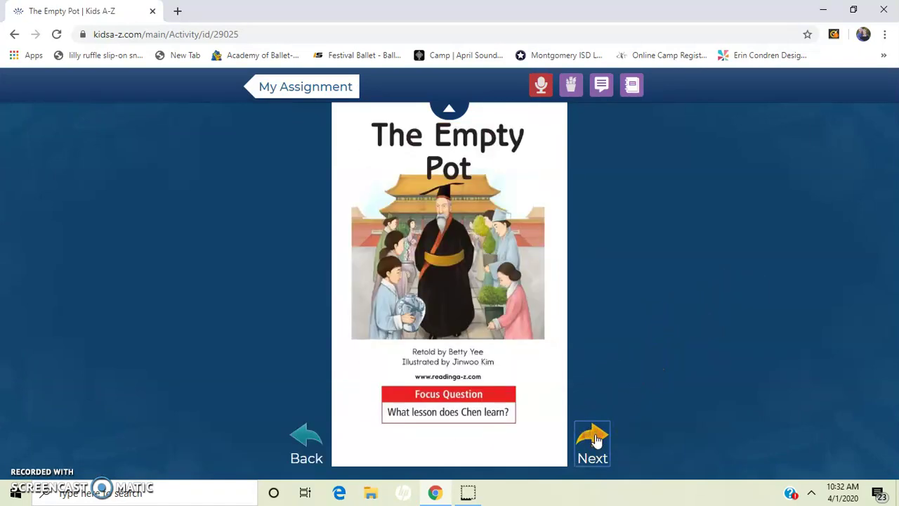
click(594, 436)
click(594, 437)
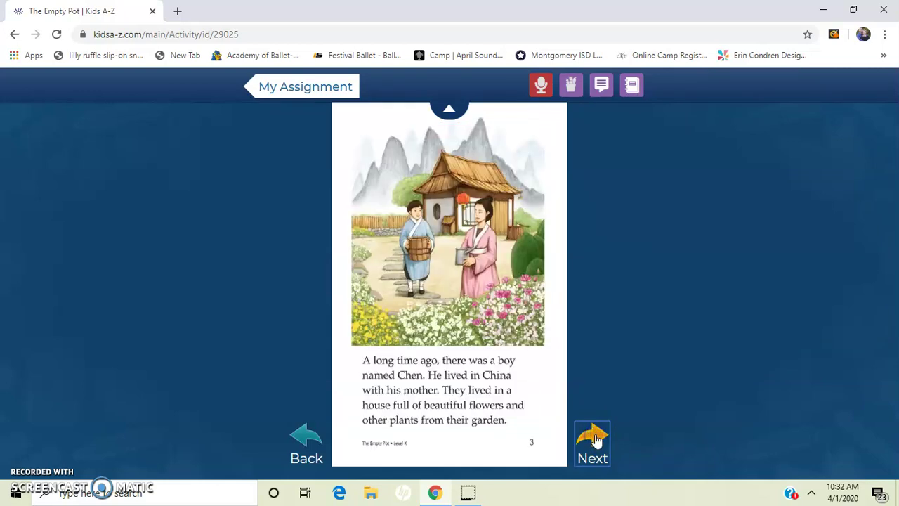
click(690, 210)
Step: Hear the word 'named' read aloud and highlight it in yellow
click(385, 374)
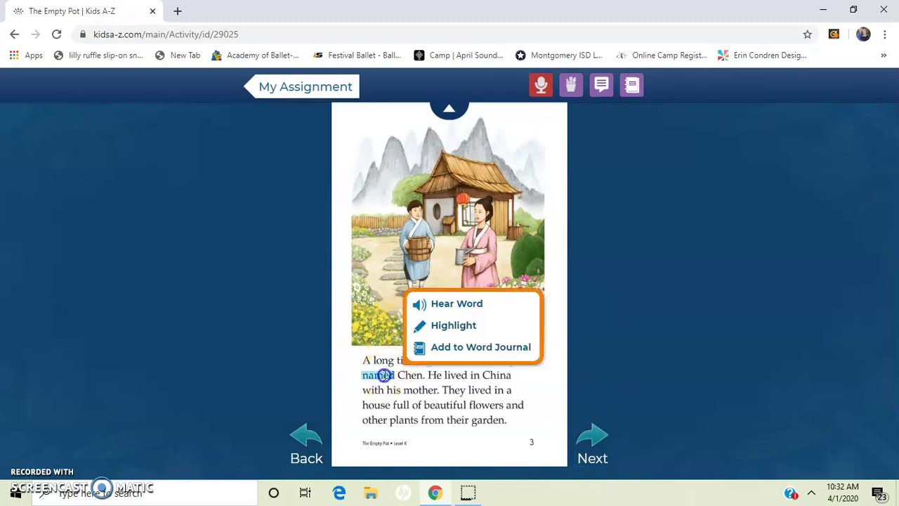
click(447, 302)
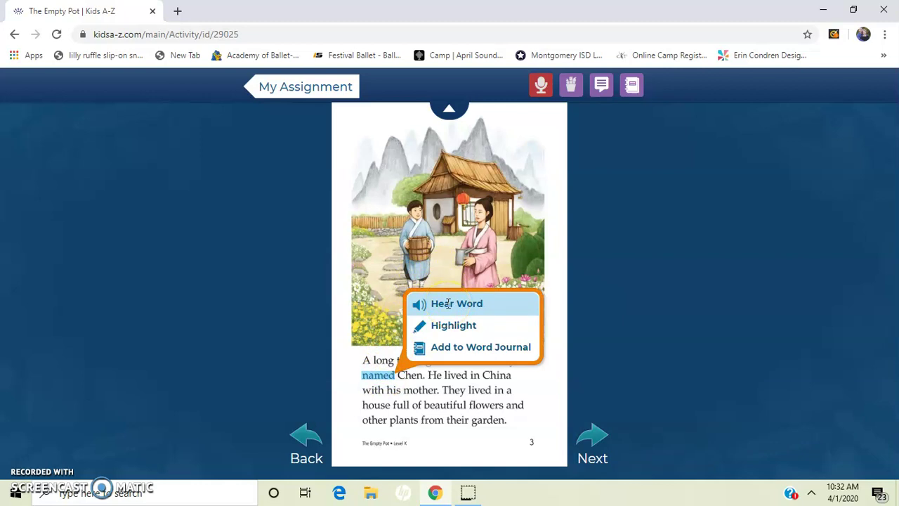
click(448, 303)
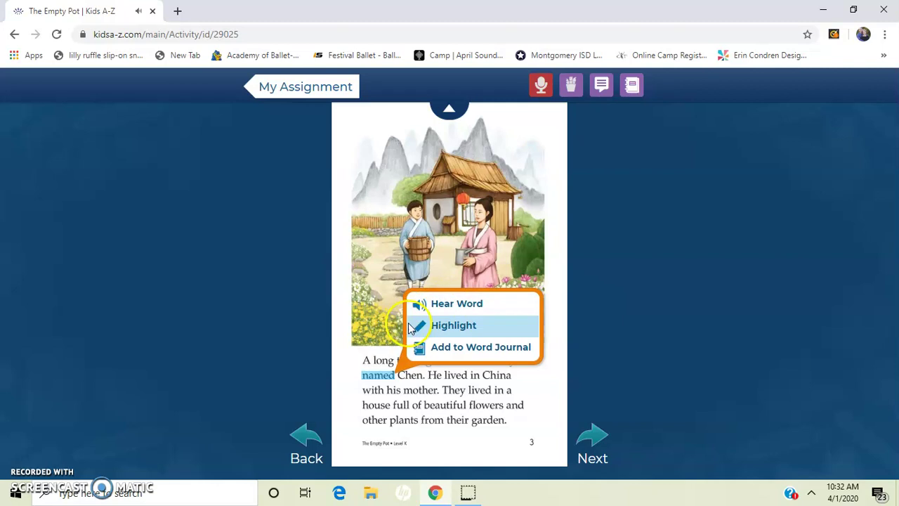
click(448, 325)
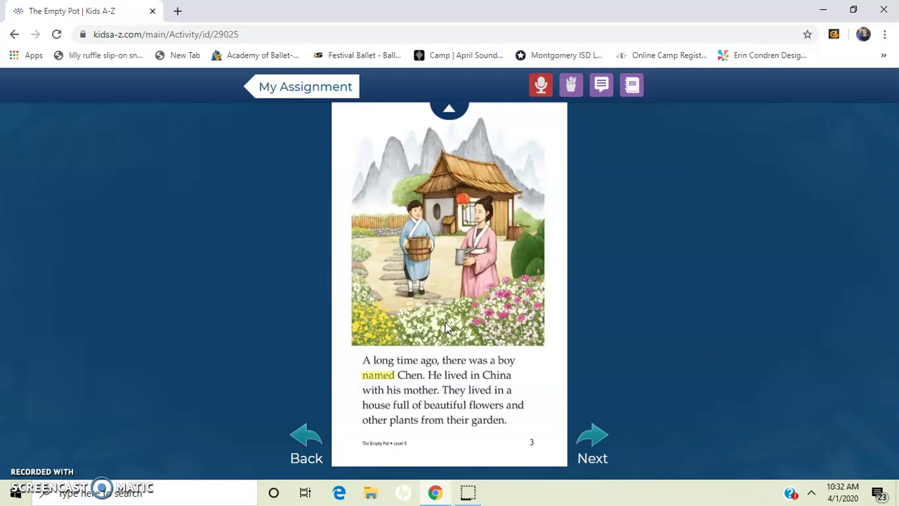
Step: Stamp a star on the cottage roof on page 3, then collapse the drawing tools
click(571, 88)
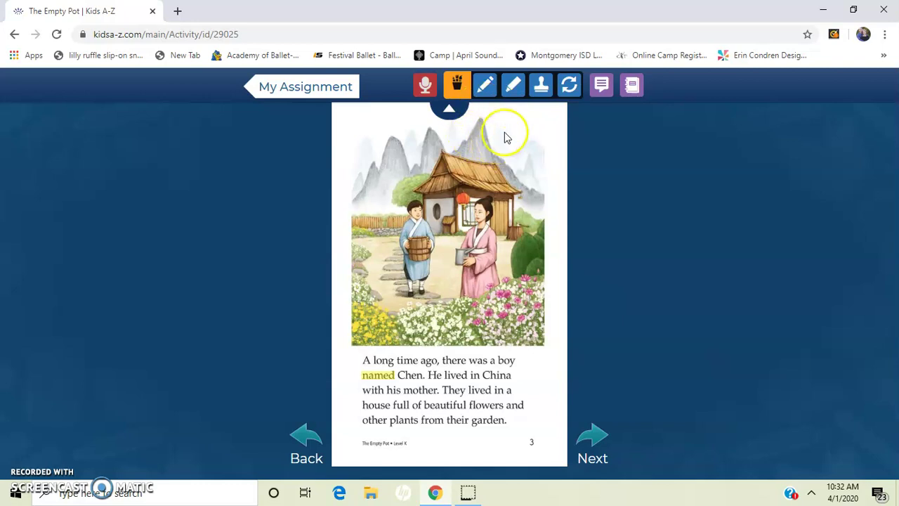
click(539, 88)
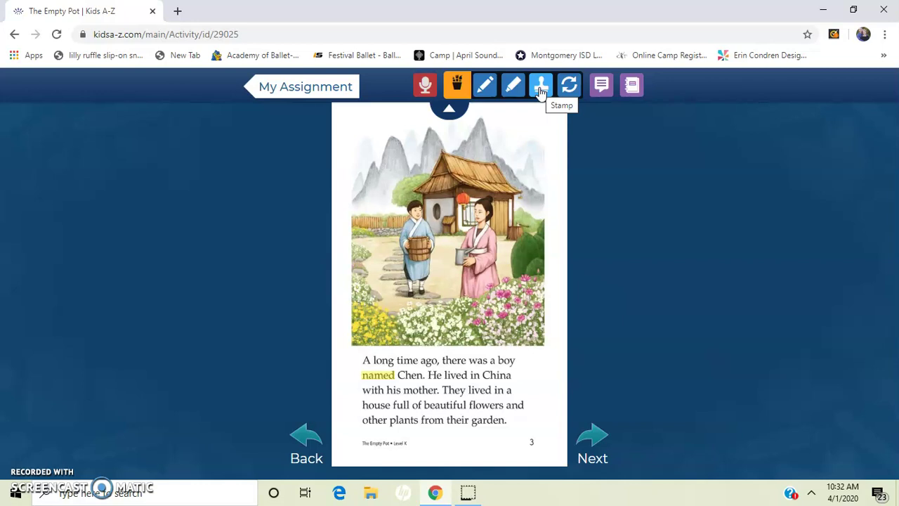
click(540, 87)
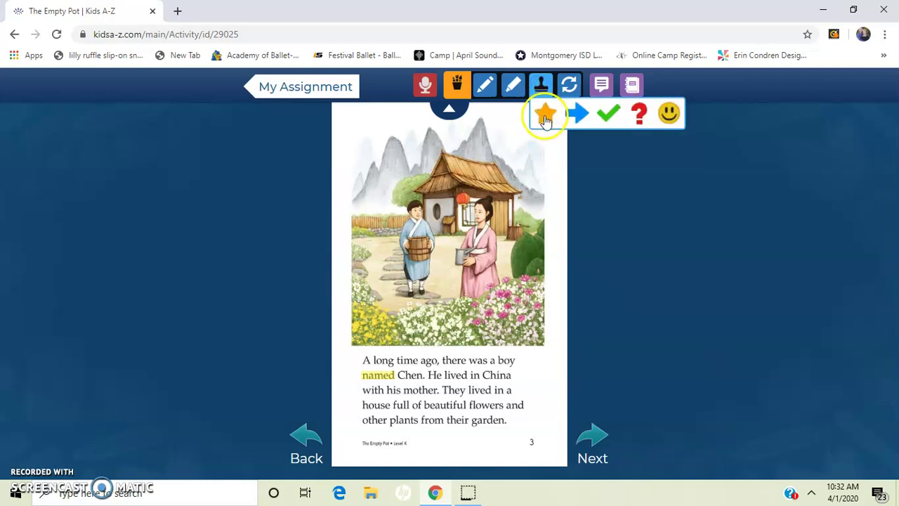
click(545, 115)
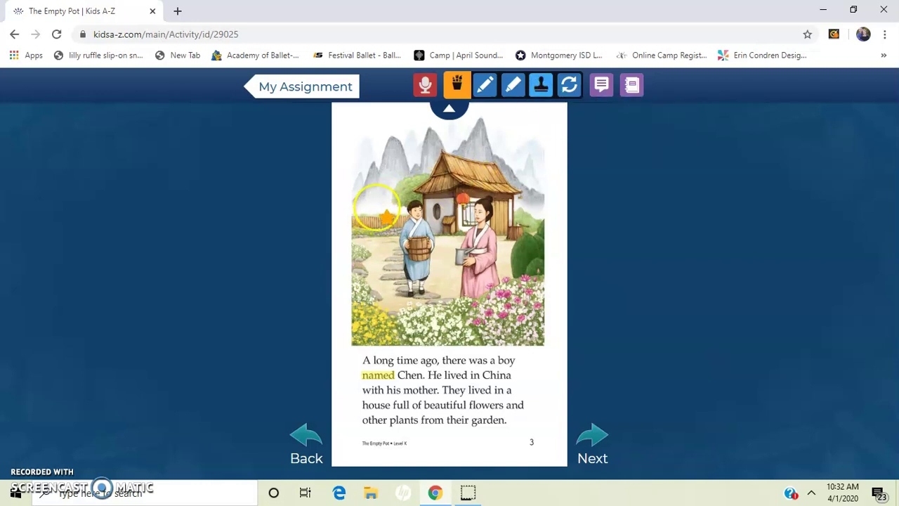
click(456, 181)
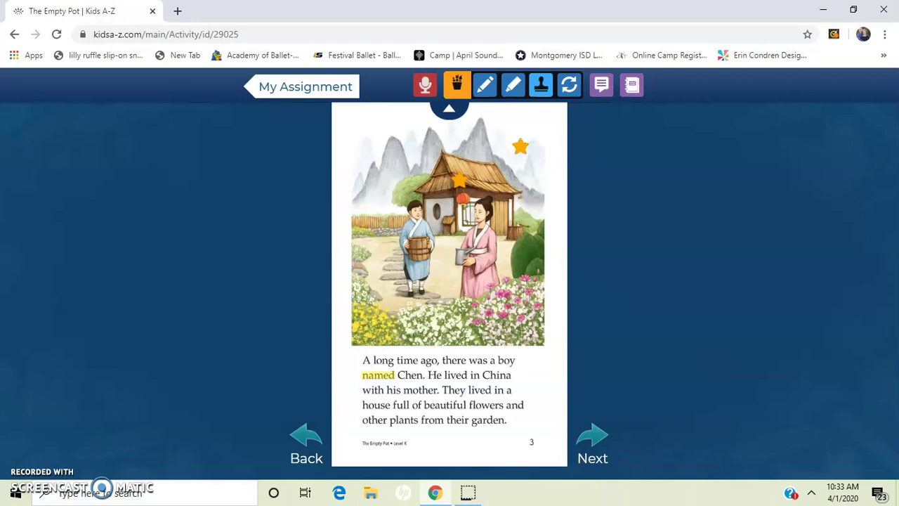
click(456, 87)
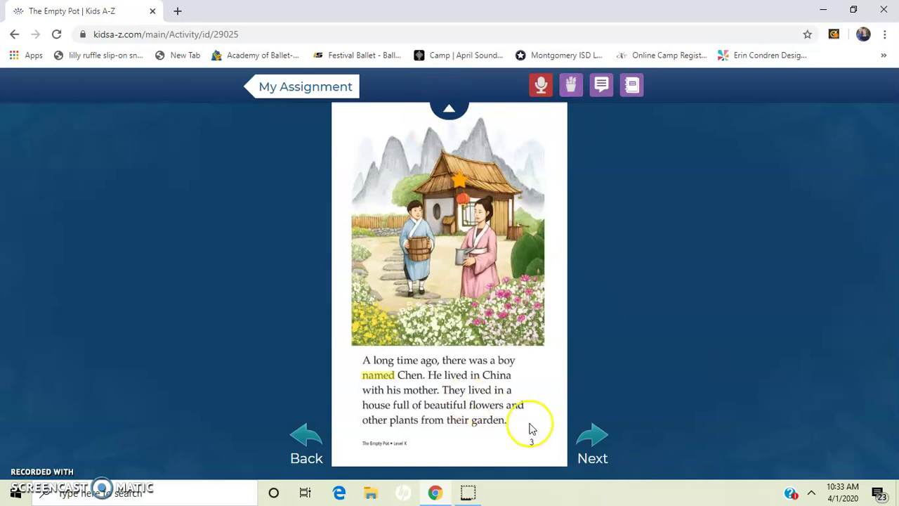
Step: Page through the rest of The Empty Pot to the WOOHOO! reward screen
click(590, 449)
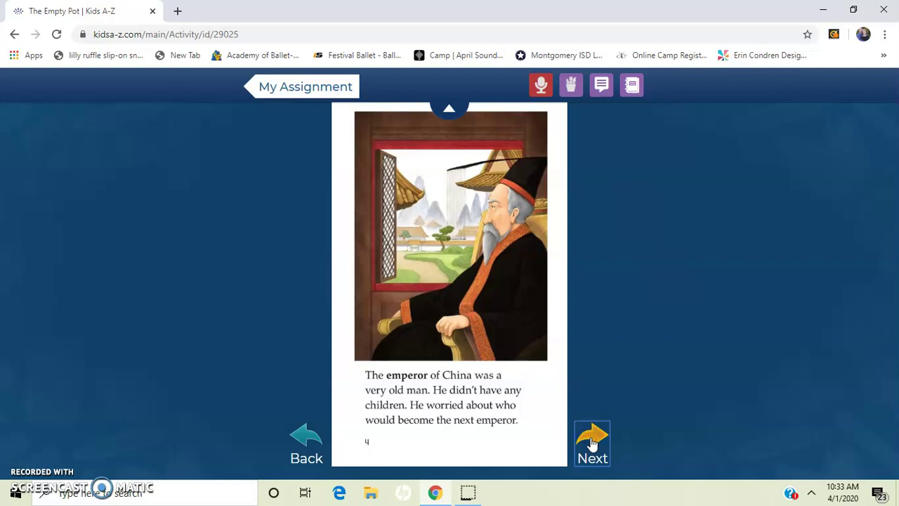
click(597, 443)
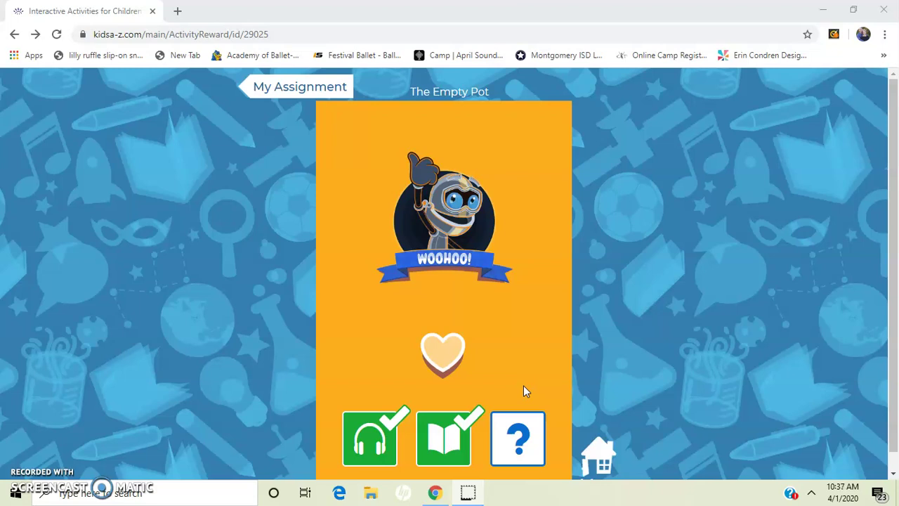
Step: Reopen The Empty Pot and go past the cover, title page and Words to Know to page 3
click(448, 432)
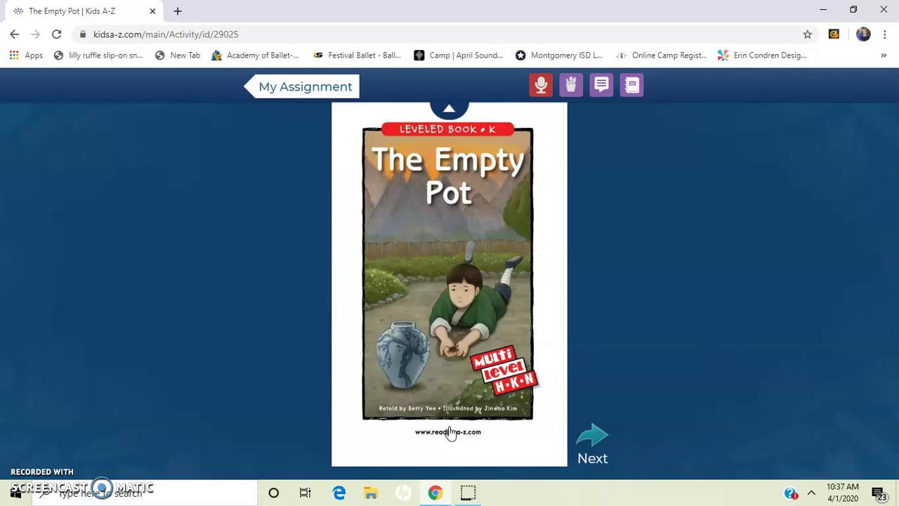
click(592, 441)
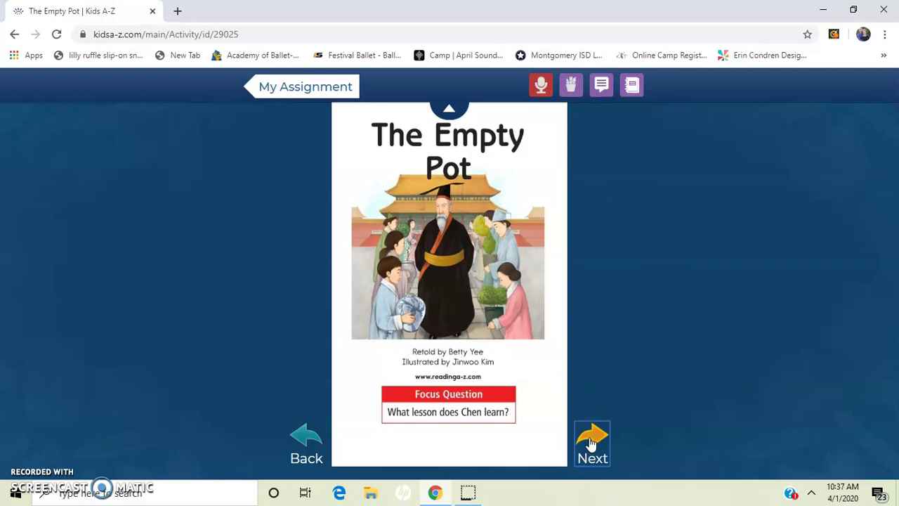
click(609, 399)
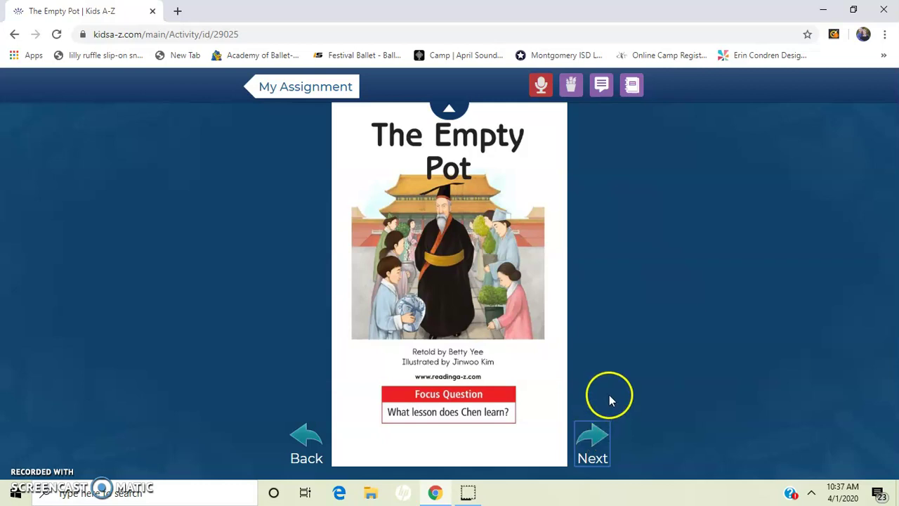
click(597, 437)
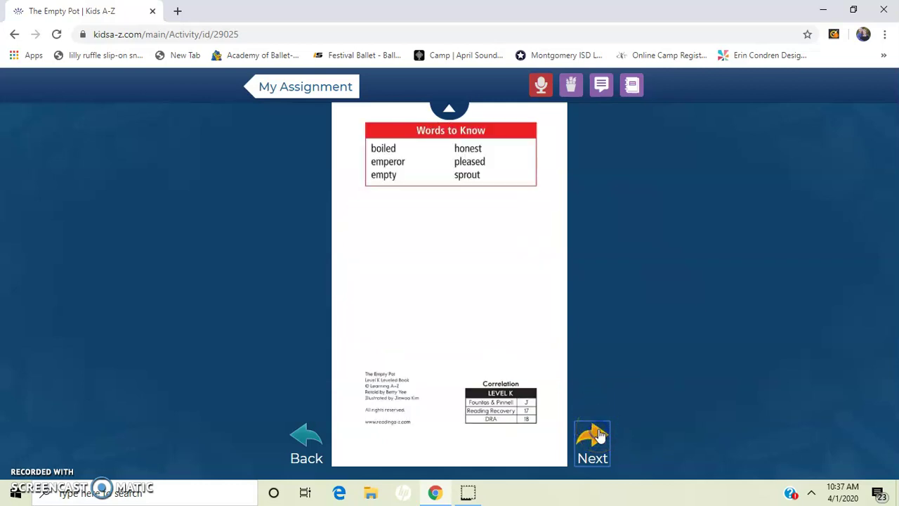
click(597, 437)
click(634, 243)
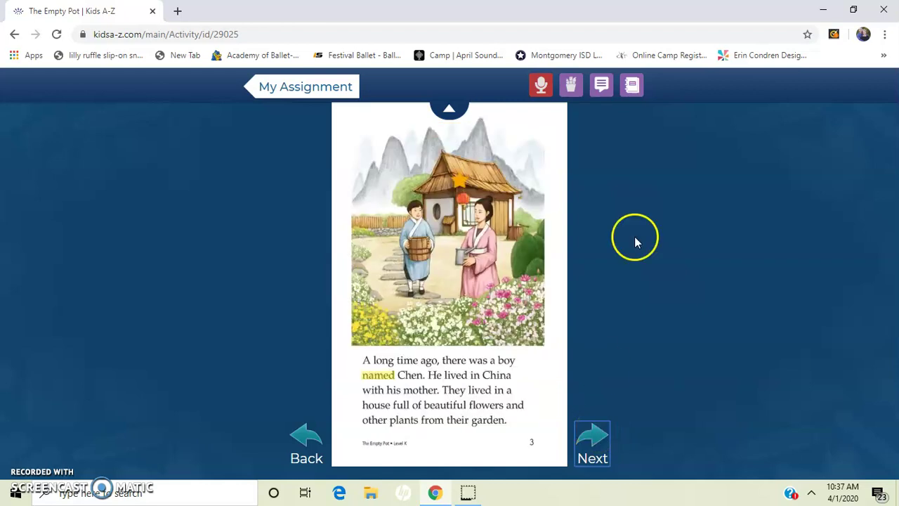
Step: Record a 0:16 read-aloud of page 3 with the Recorder, then pause it
click(545, 92)
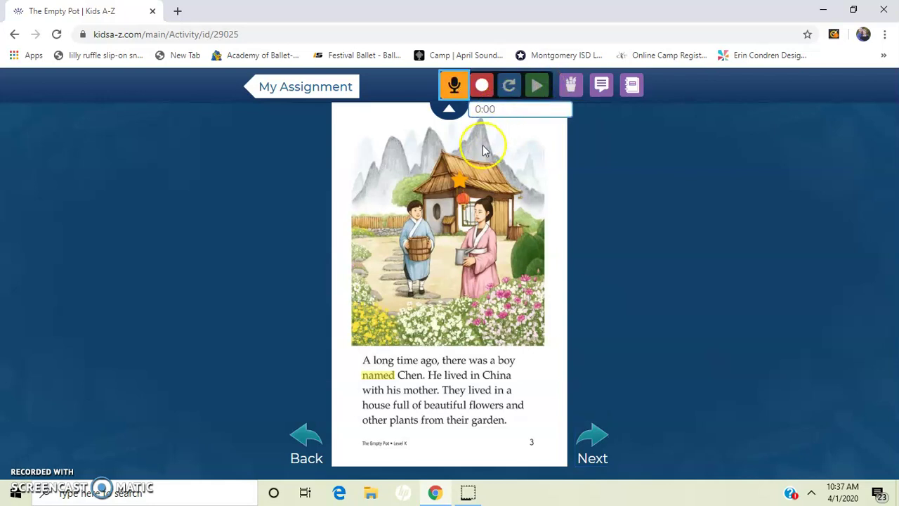
click(484, 90)
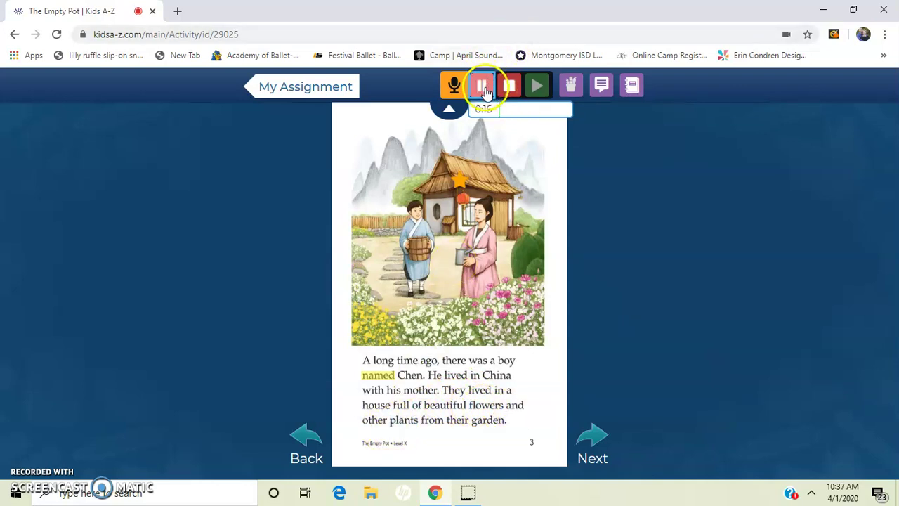
click(483, 87)
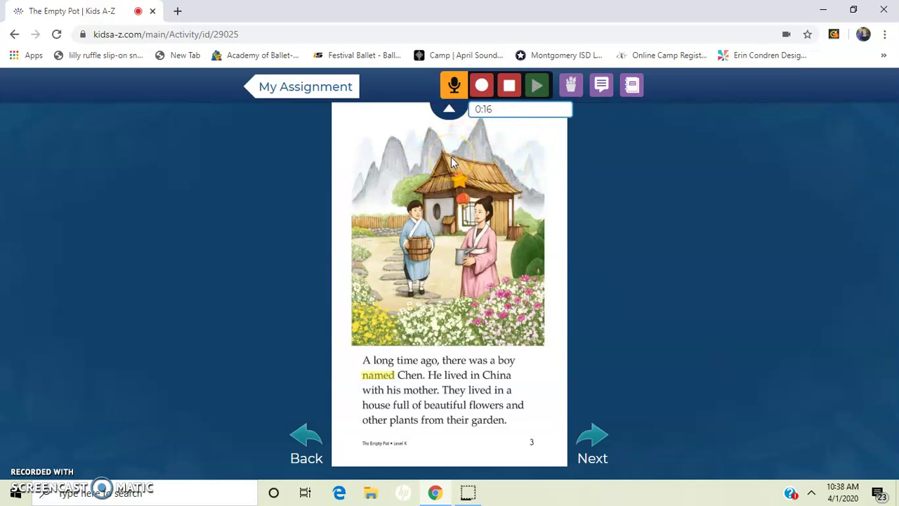
Step: Play back and stop the recording, then finish the book at the reward screen
click(538, 96)
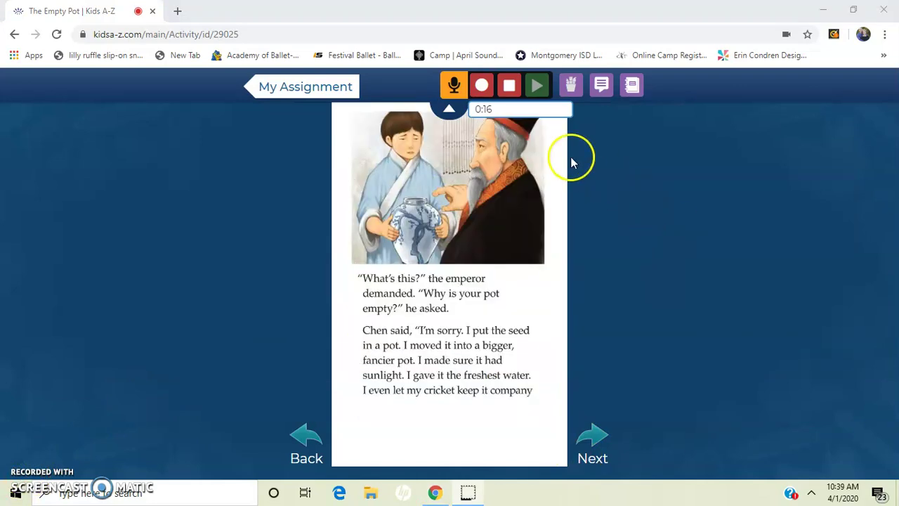
click(511, 95)
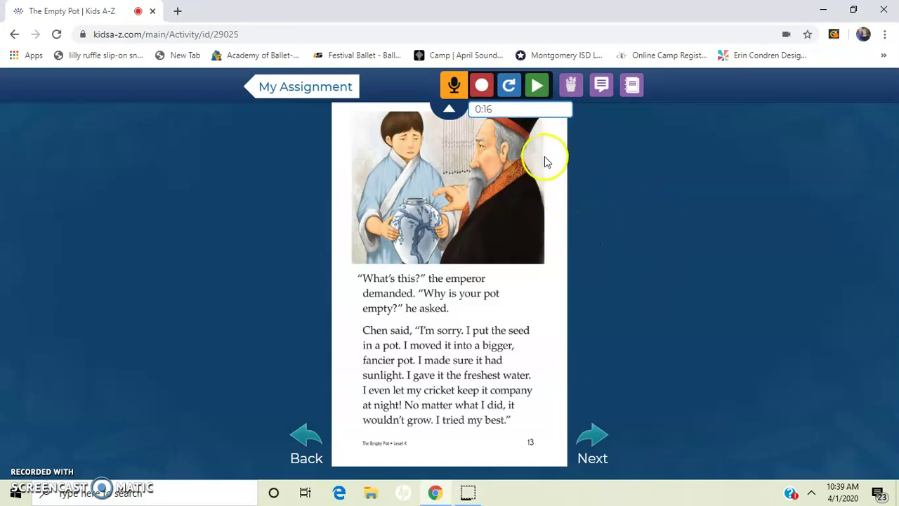
click(593, 439)
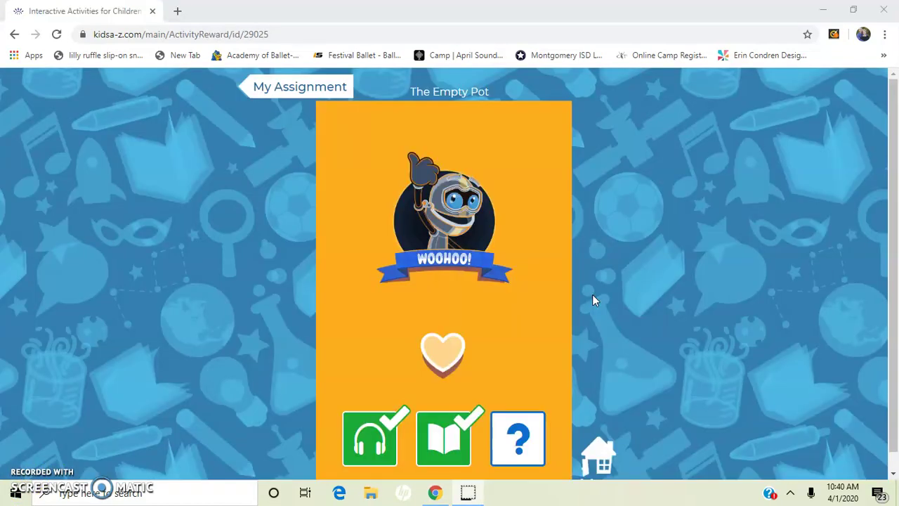
Step: Launch The Empty Pot quiz from the reward screen, landing on question 1 of 11
click(520, 434)
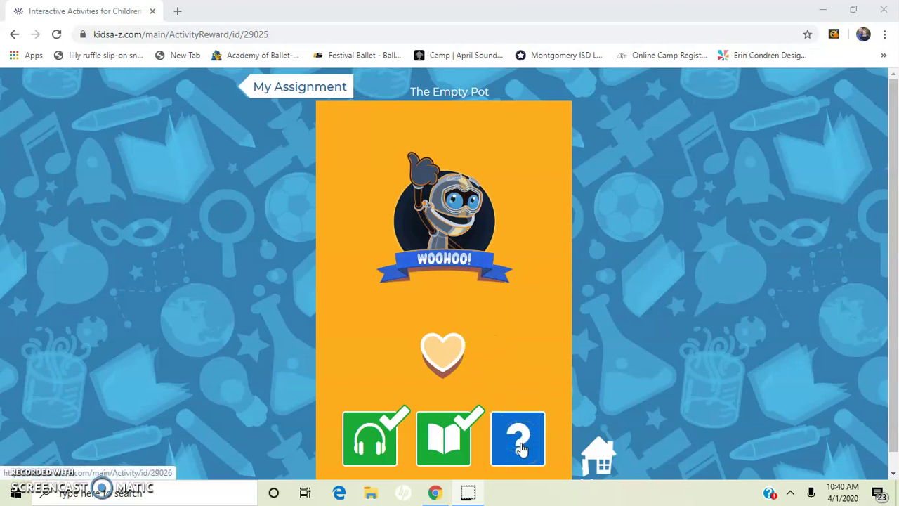
click(520, 448)
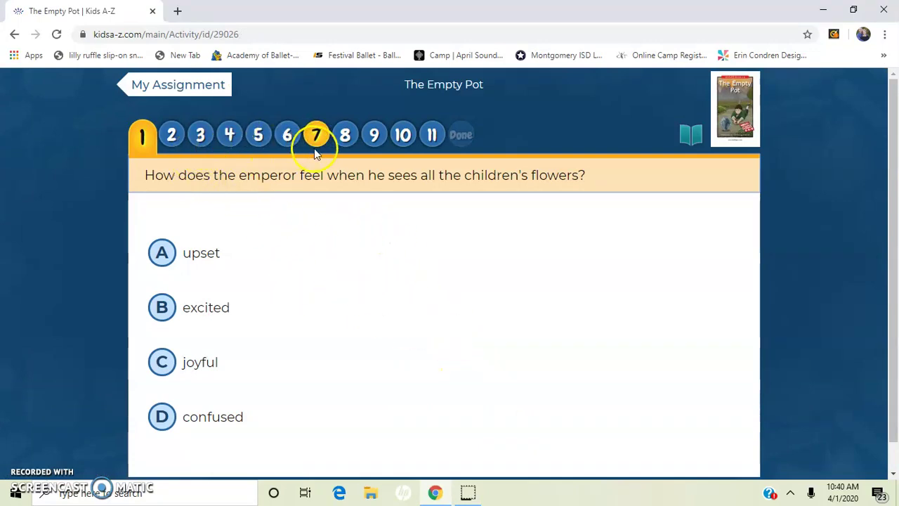
click(472, 140)
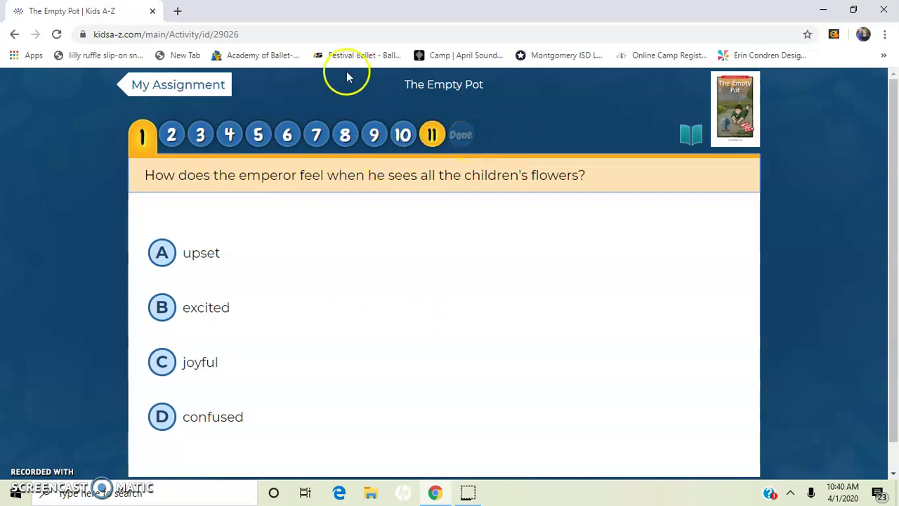
Step: Leave the quiz for My Assignment and scroll through the Single Assignments list (Animals, Animals, The Empty Pot)
click(206, 89)
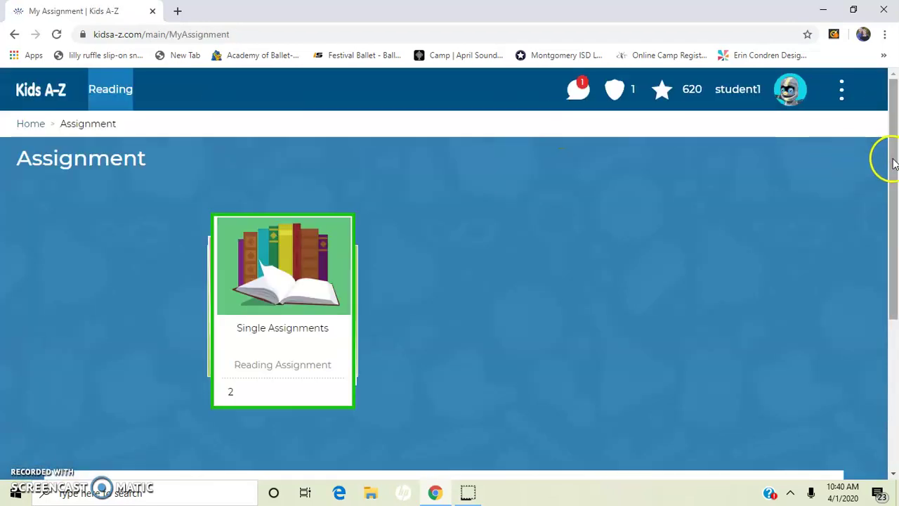
drag(894, 163, 891, 322)
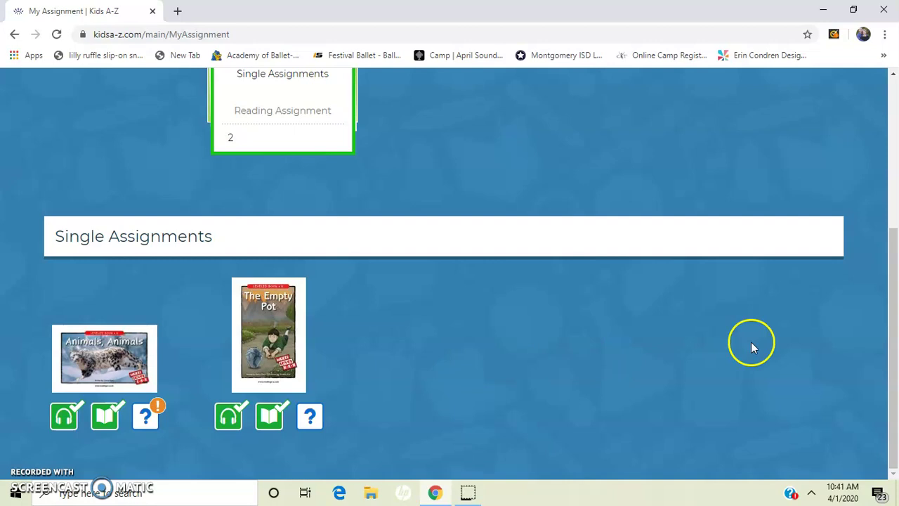
drag(893, 361, 894, 172)
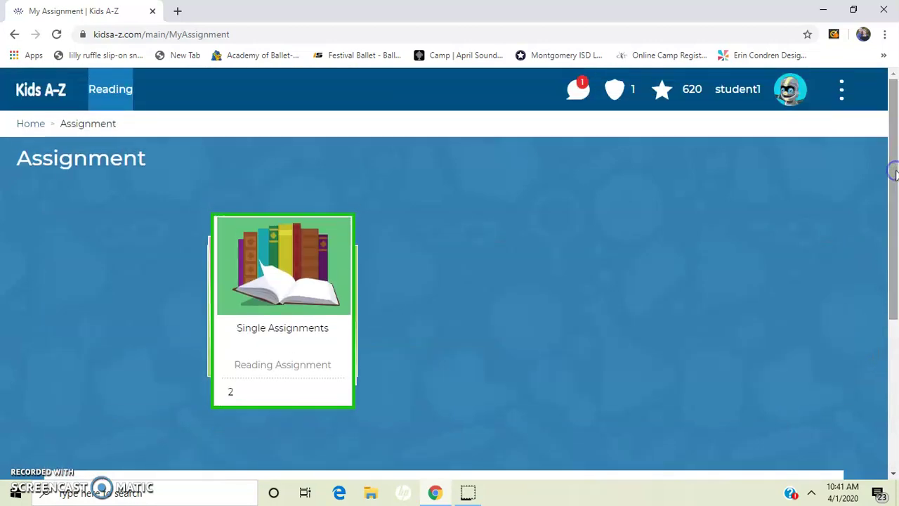
click(681, 256)
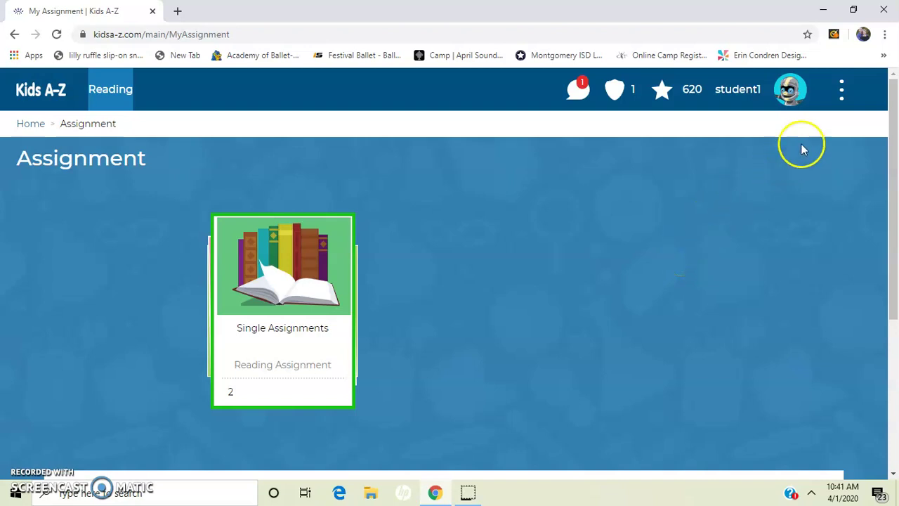
click(839, 101)
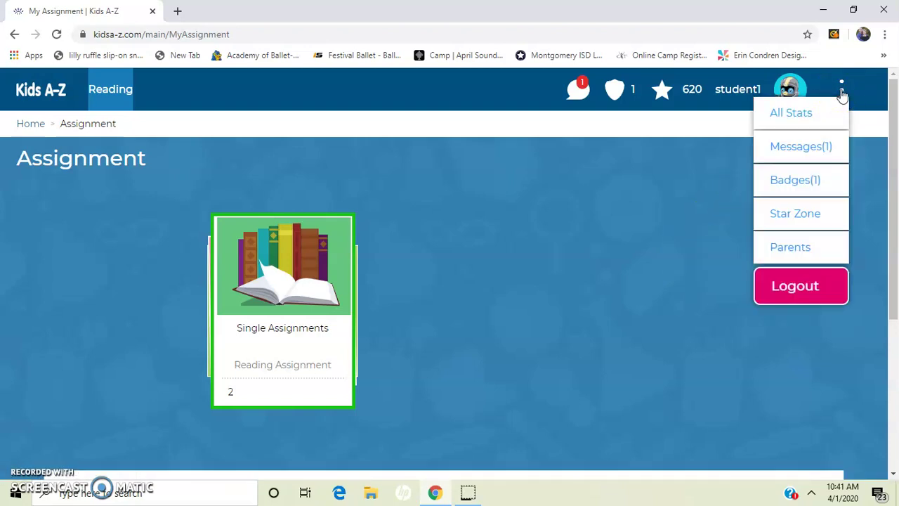
click(808, 288)
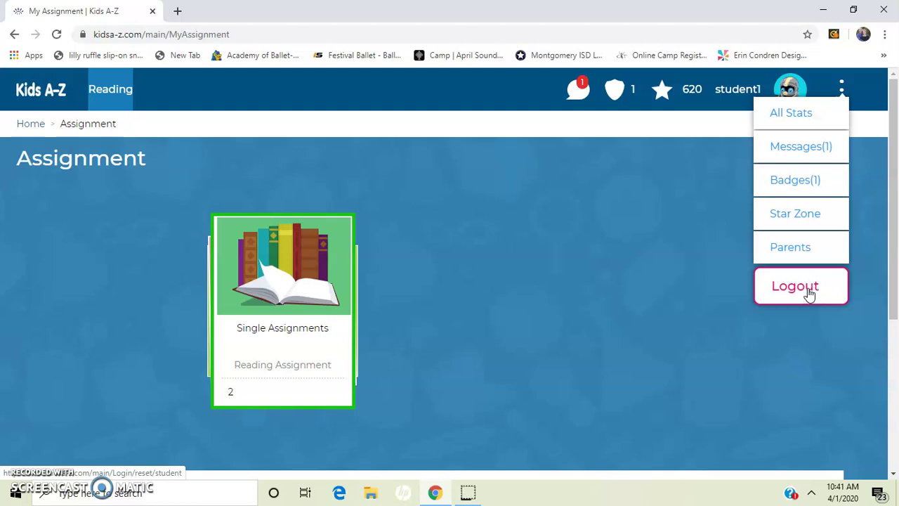
click(809, 294)
click(787, 285)
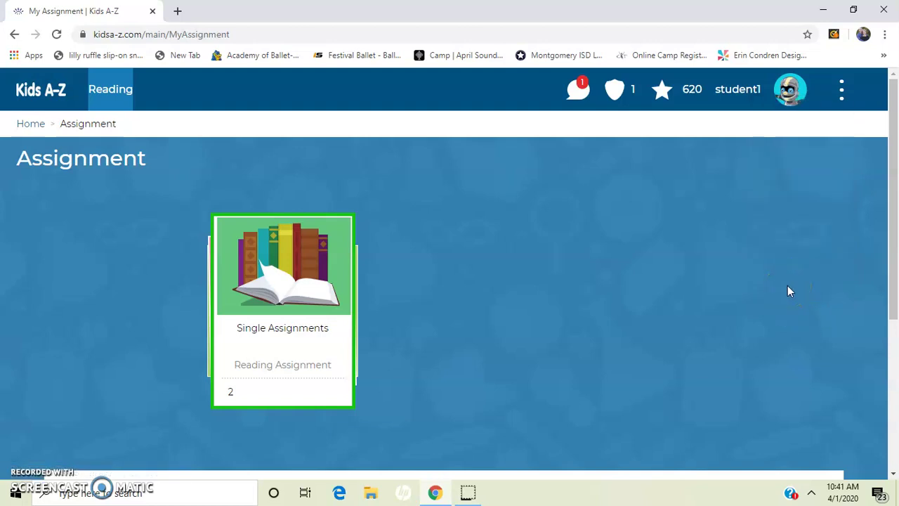
click(832, 217)
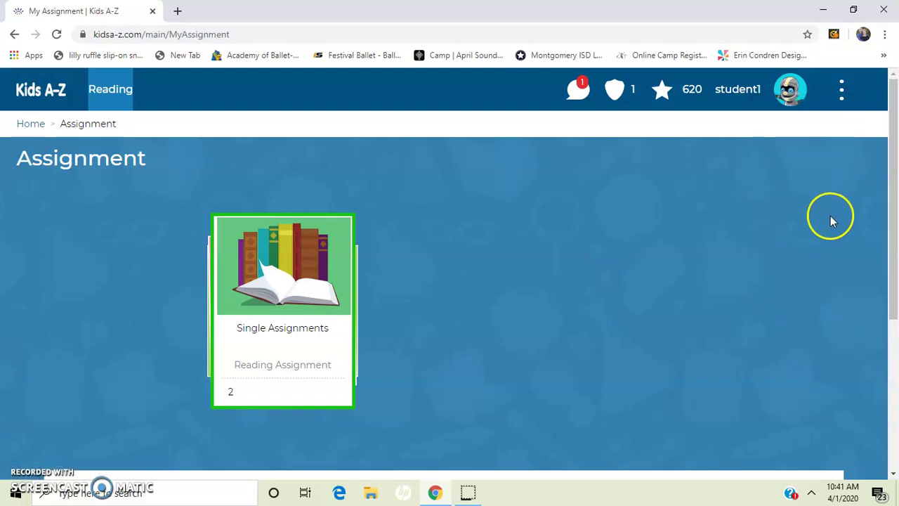
click(848, 190)
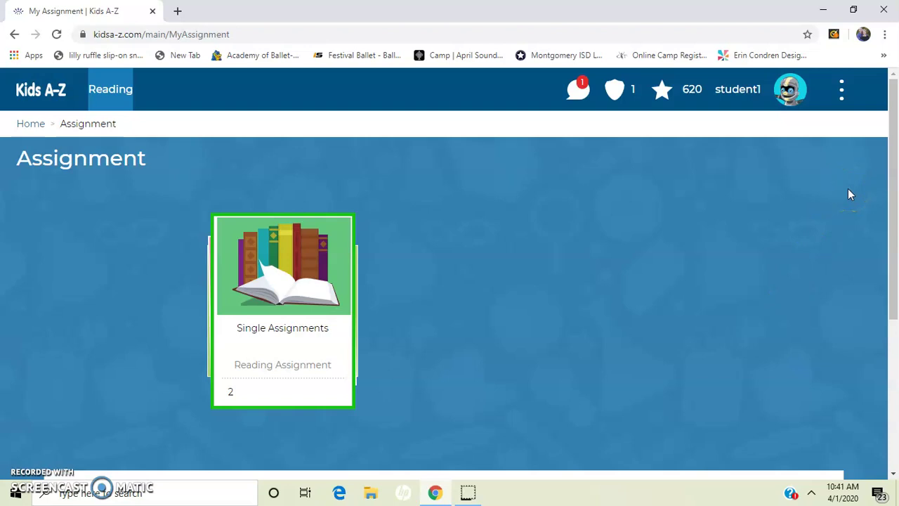